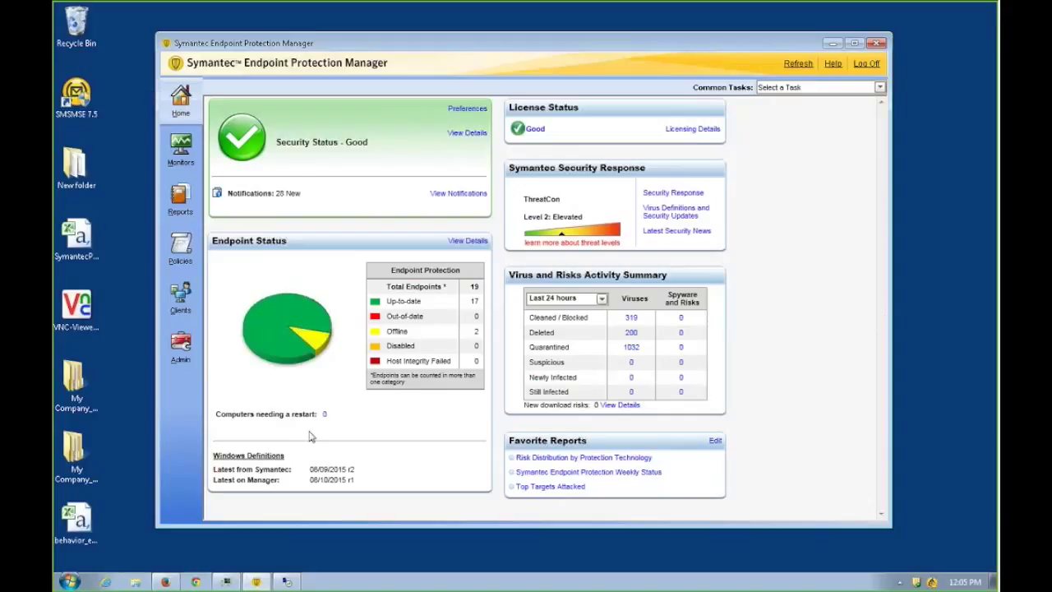
Step: Switch to the remote client computer and check that the SPINRITE V6 (E:) drive and the Apple iPhone can be opened
click(287, 582)
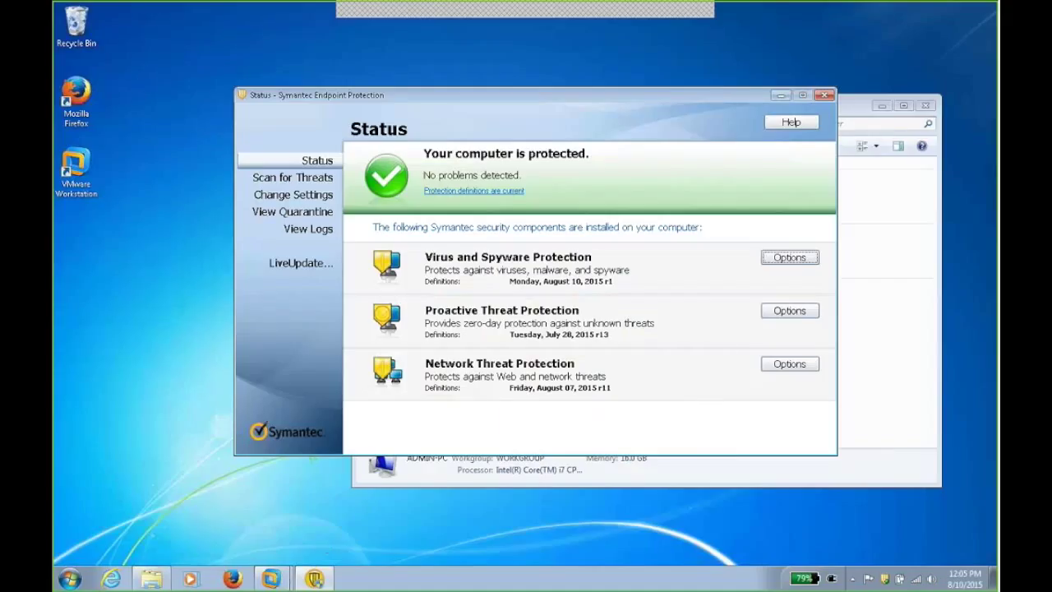
click(780, 96)
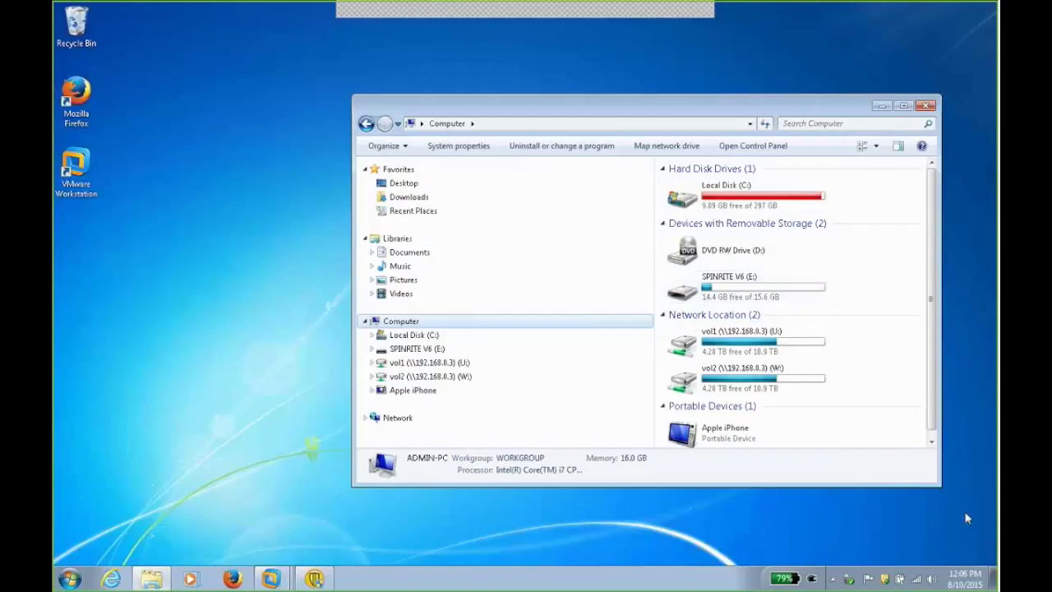
drag(934, 481, 962, 515)
double_click(761, 293)
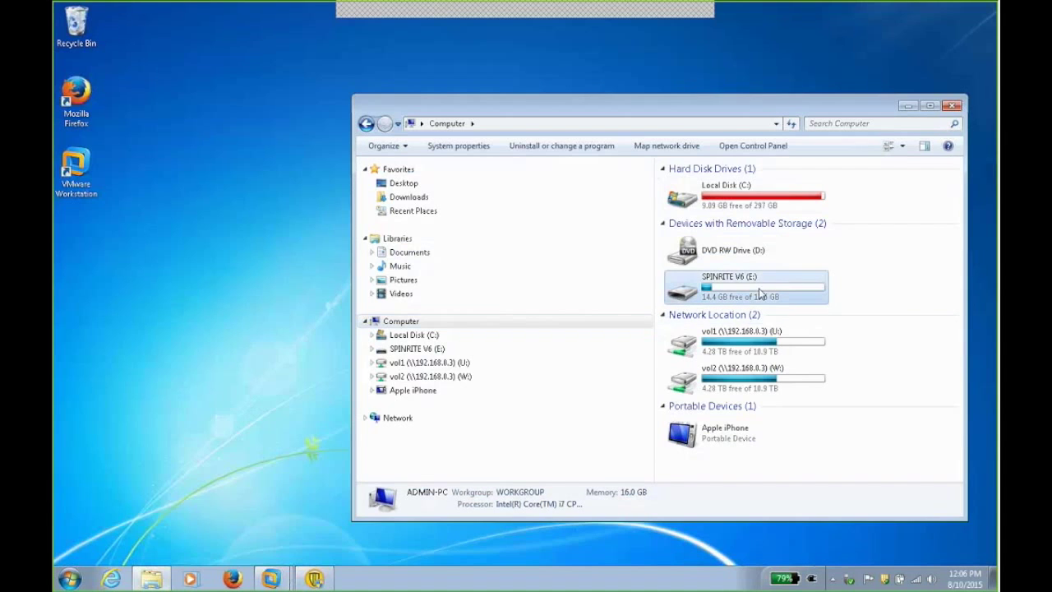
key(BackSpace)
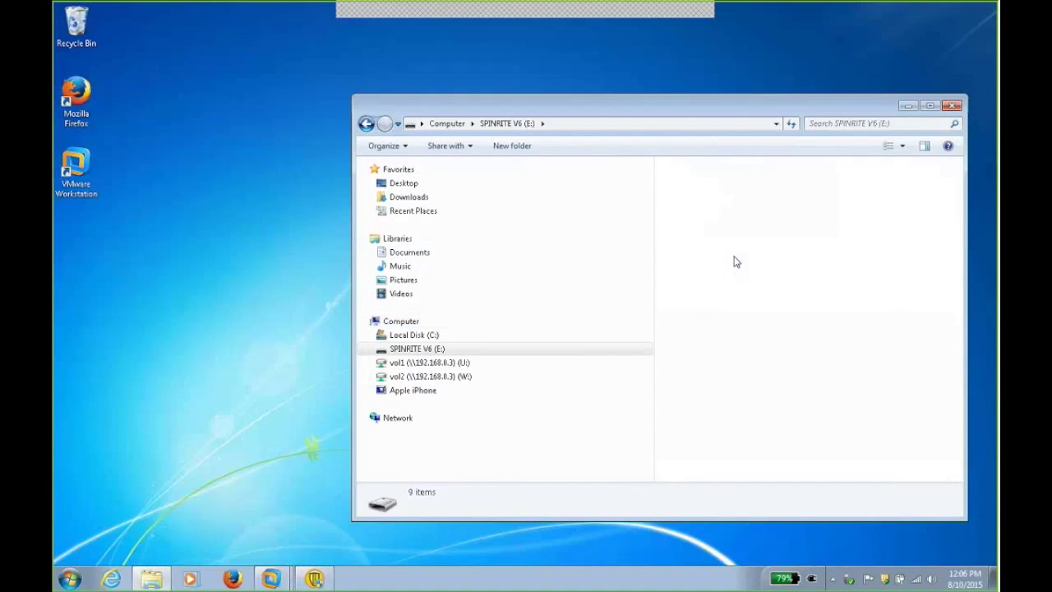
double_click(700, 444)
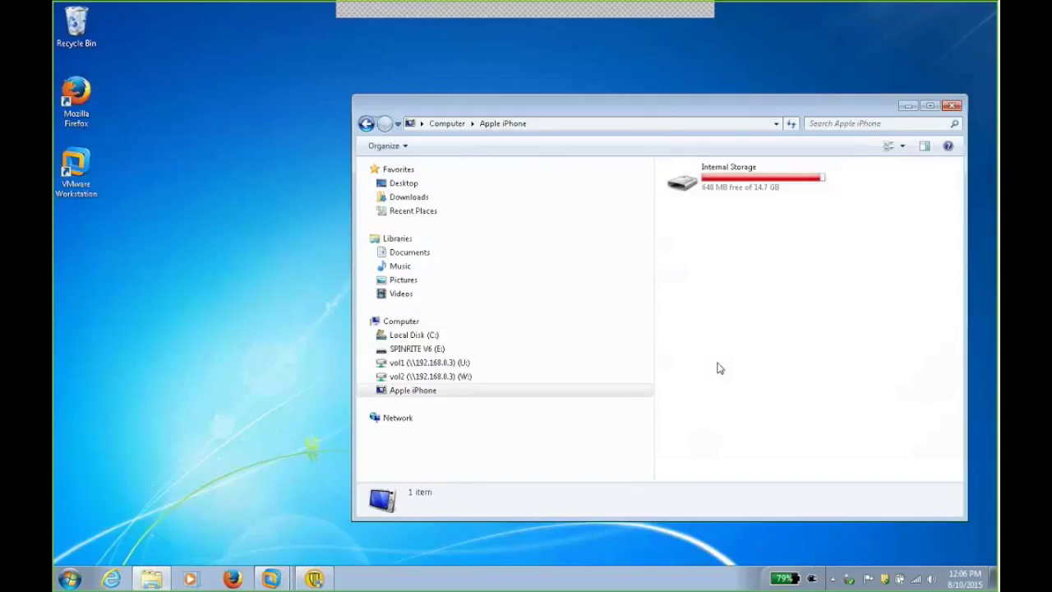
key(BackSpace)
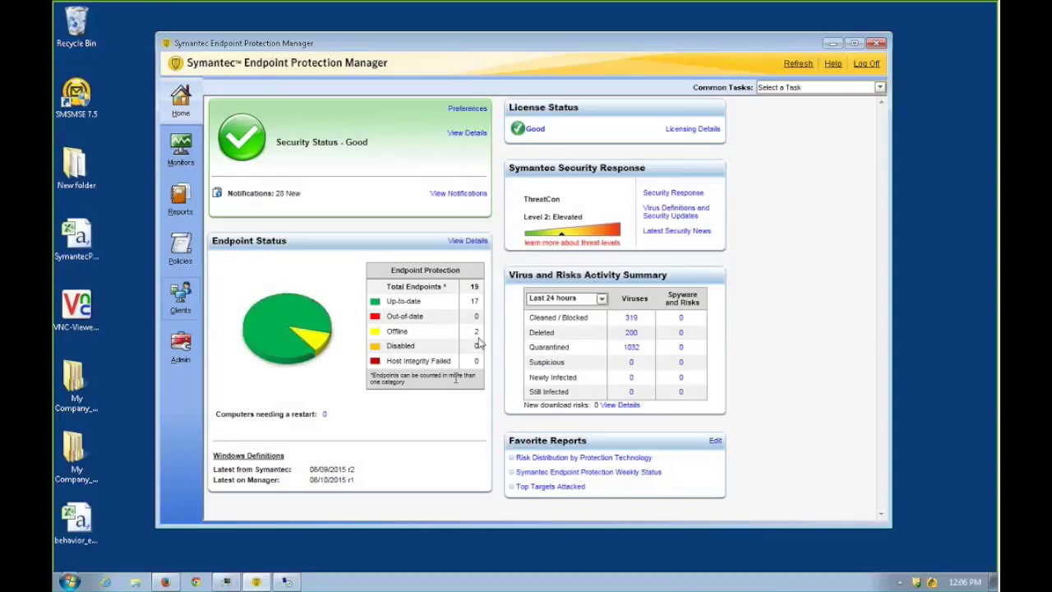
Step: In Endpoint Protection Manager, add a new Application and Device Control policy named "Block USB Storage"
click(181, 251)
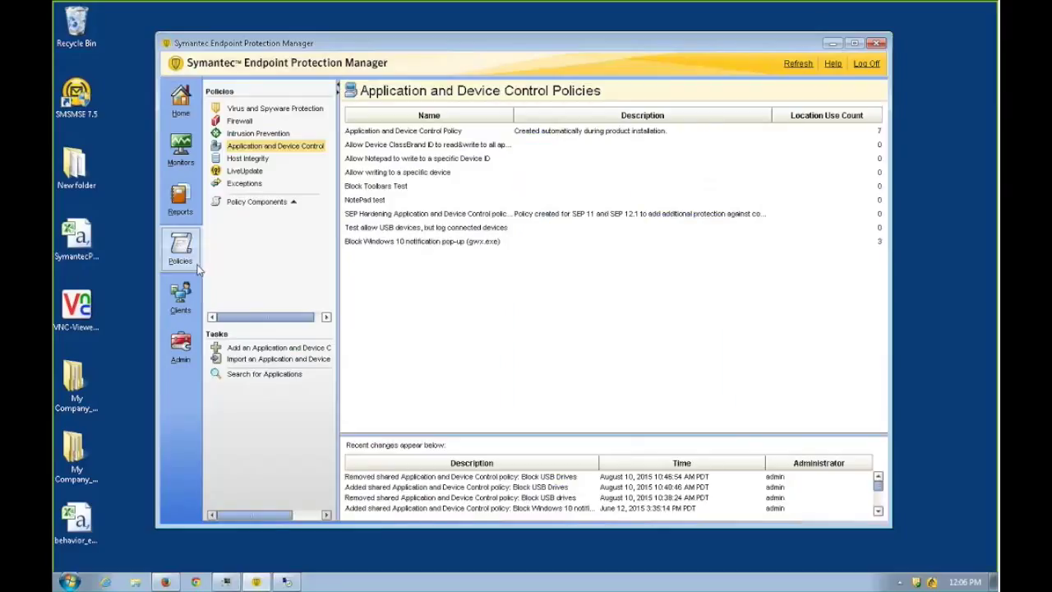
click(277, 349)
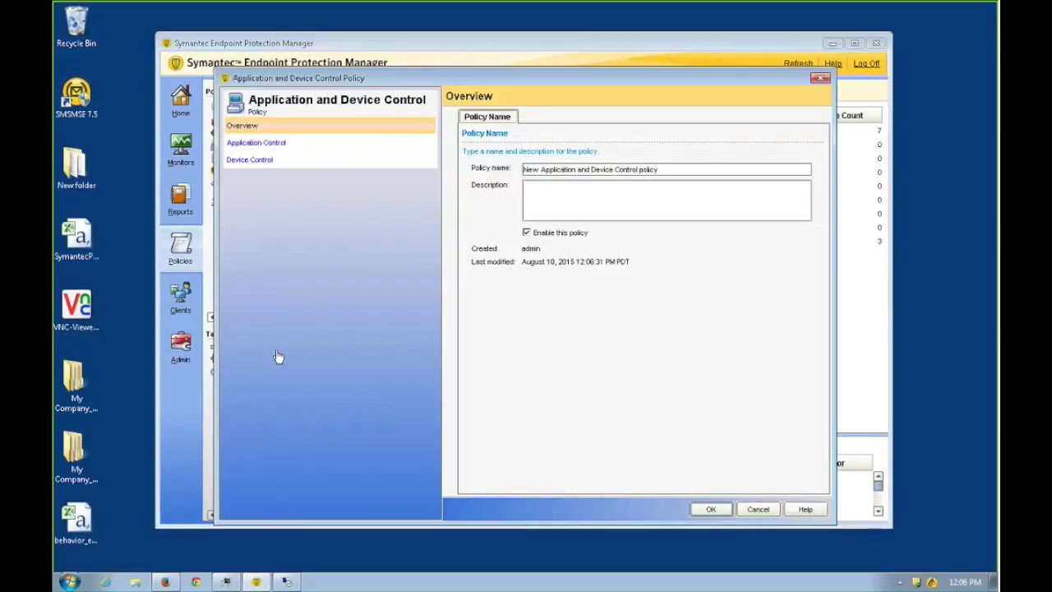
triple_click(693, 171)
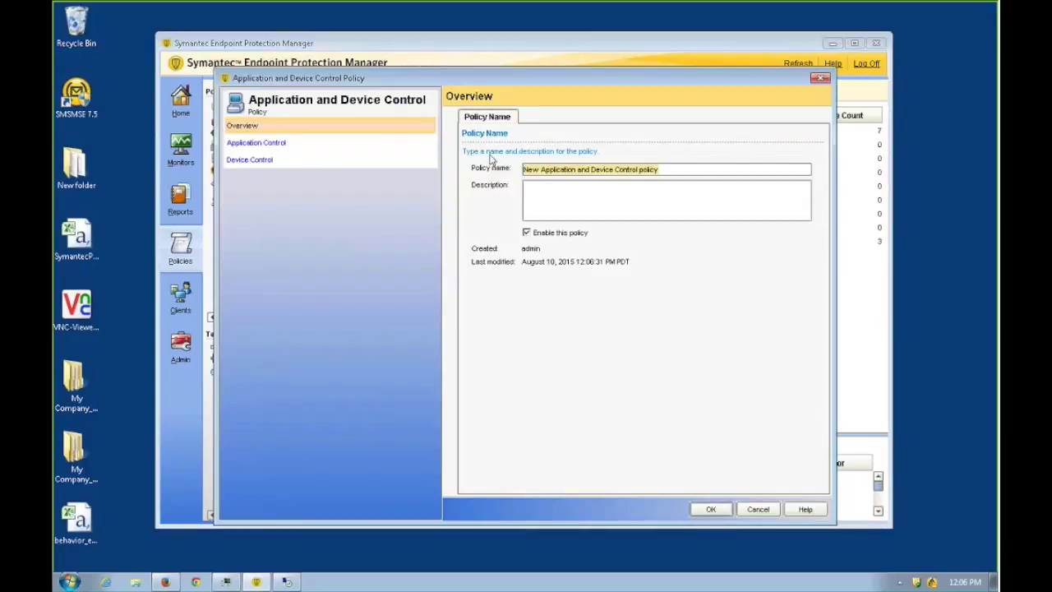
text(Block U)
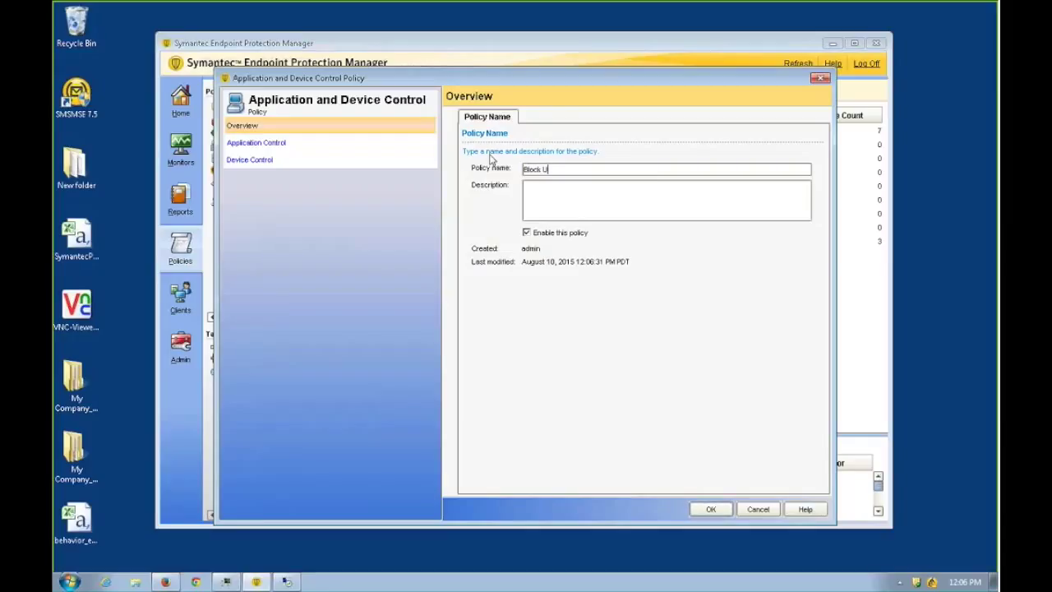
text(SB Storage)
Step: Add the USB device class to the policy's blocked devices
click(261, 159)
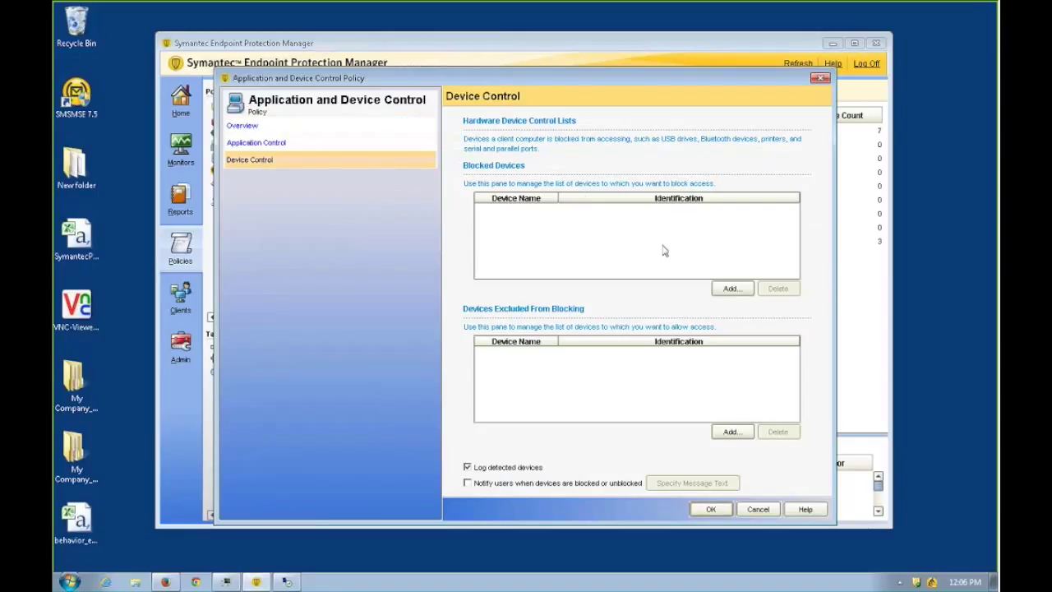
click(729, 288)
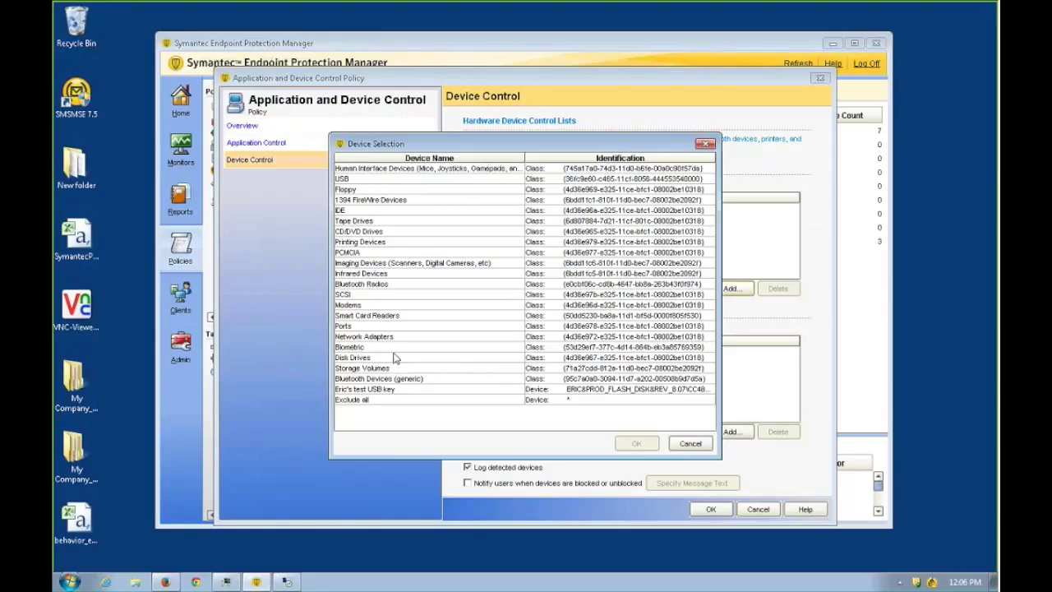
click(395, 179)
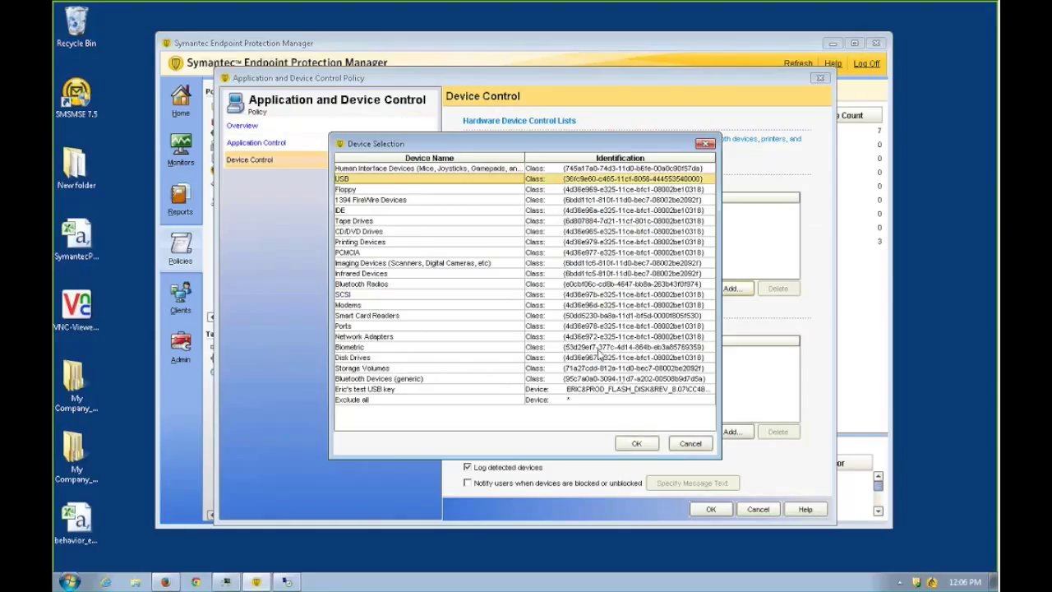
click(634, 444)
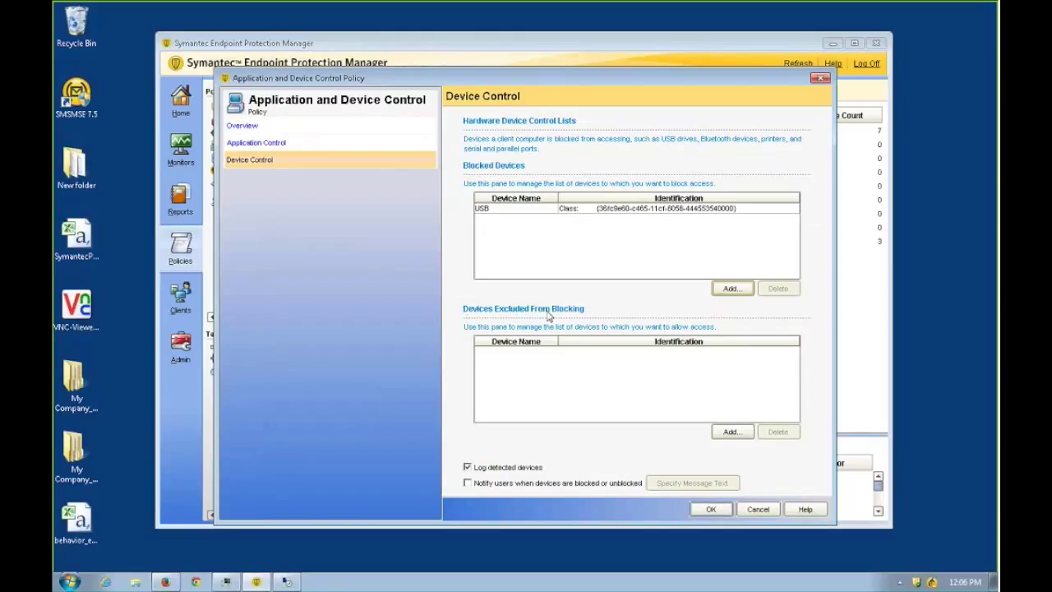
Step: Exclude Human Interface Devices (mice, joysticks, gamepads) from blocking in the policy
click(734, 432)
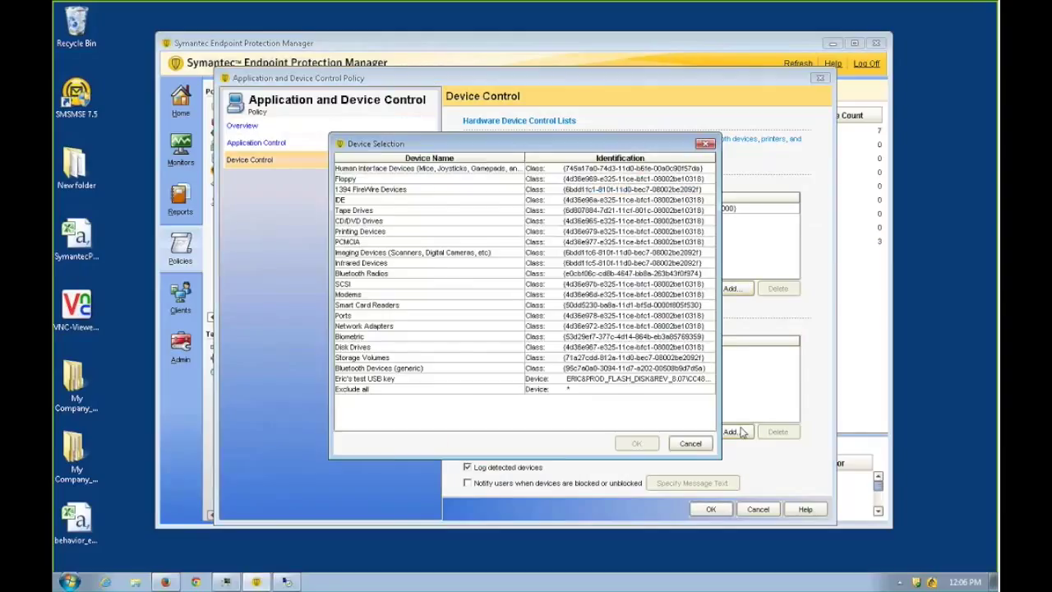
click(407, 169)
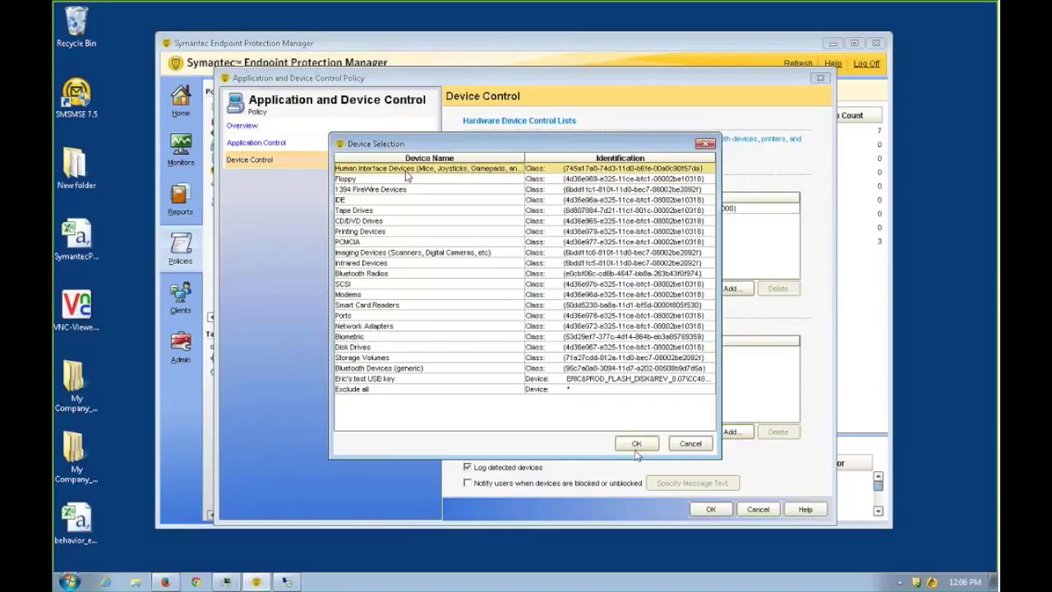
click(635, 444)
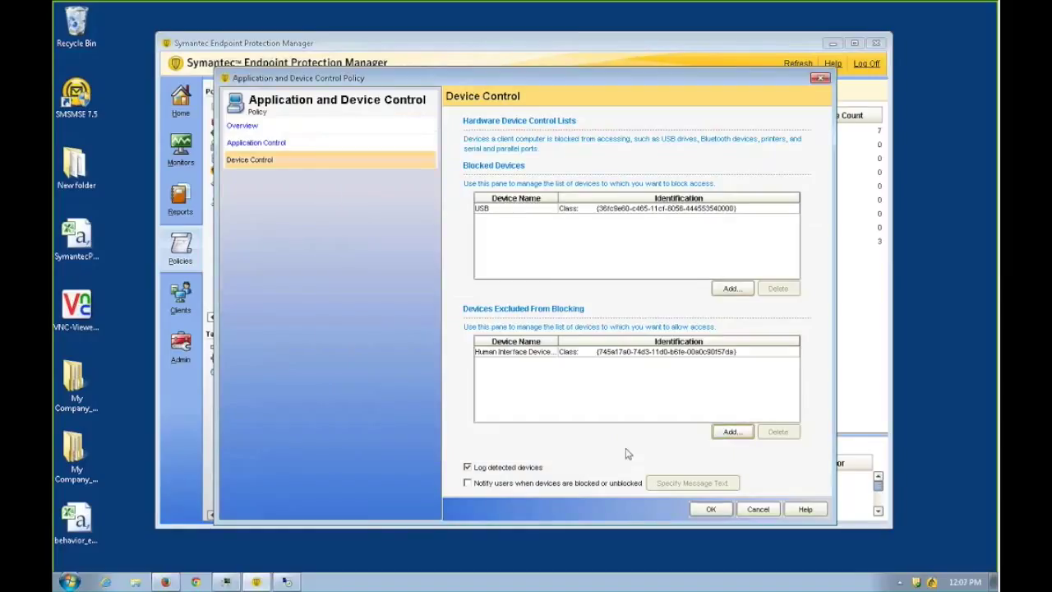
Step: Enable user notifications with the message "This is a demo of the USB Device Blocking" and save the policy without assigning it
click(480, 484)
click(693, 483)
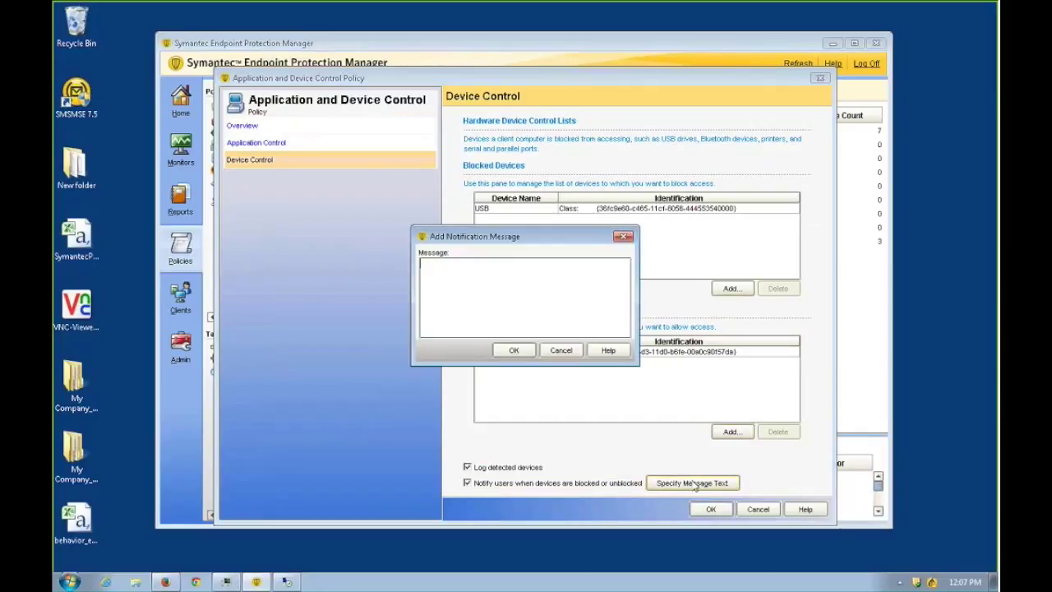
text(This is a demo of the USB )
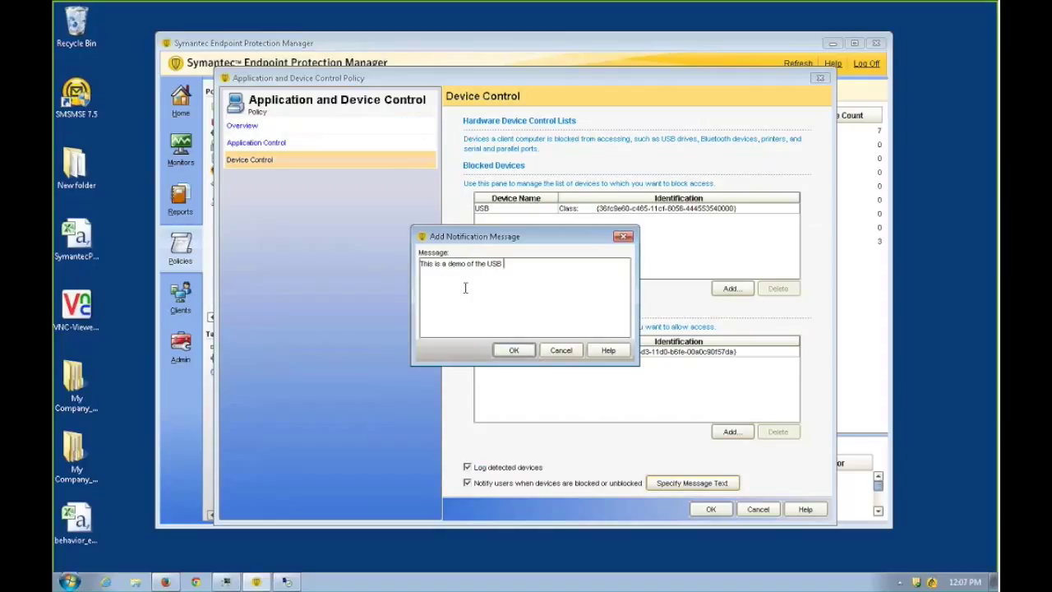
text(Device Blocking)
click(514, 351)
click(711, 509)
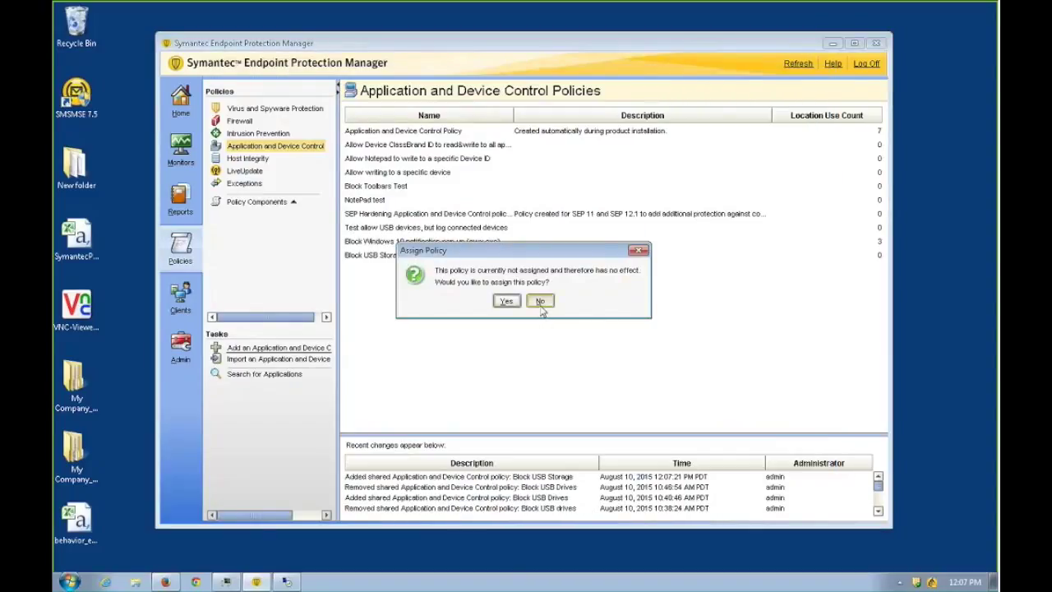
click(540, 301)
Step: Replace the Test Group's Application and Device Control policy with Block USB Storage for the Default location
click(182, 297)
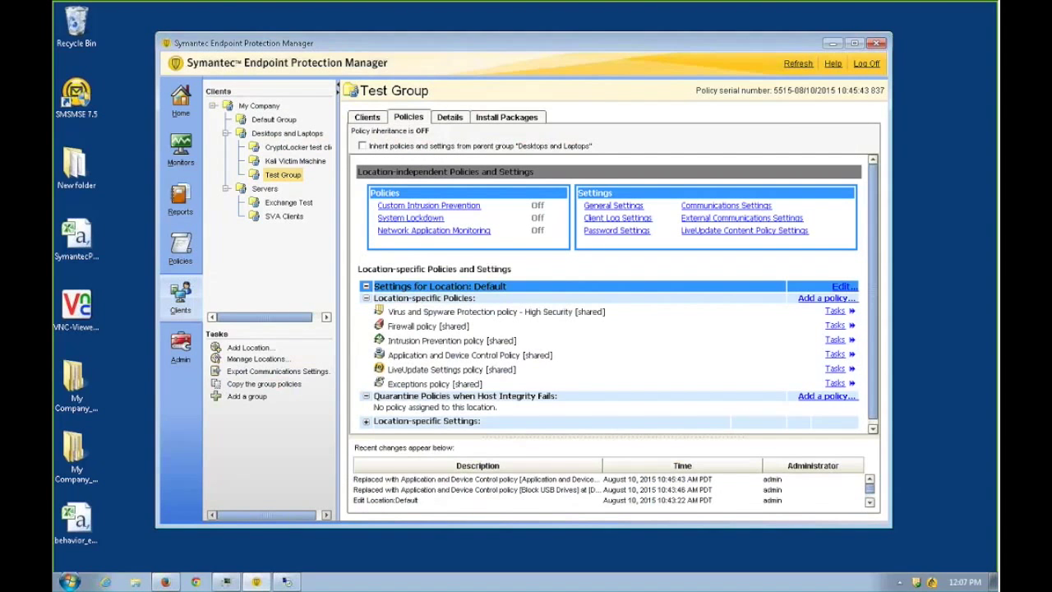
click(368, 118)
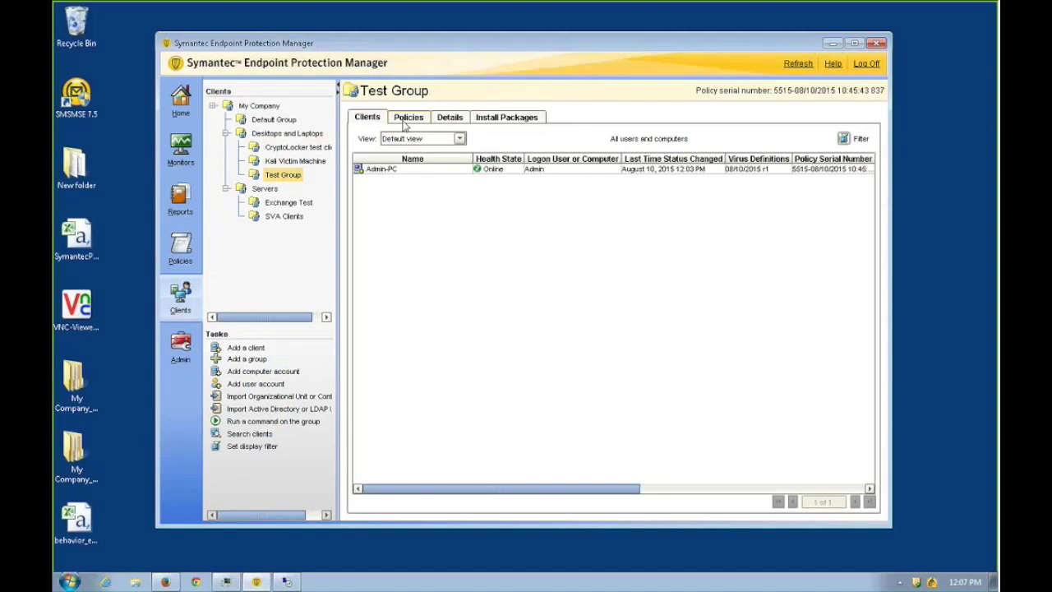
click(407, 118)
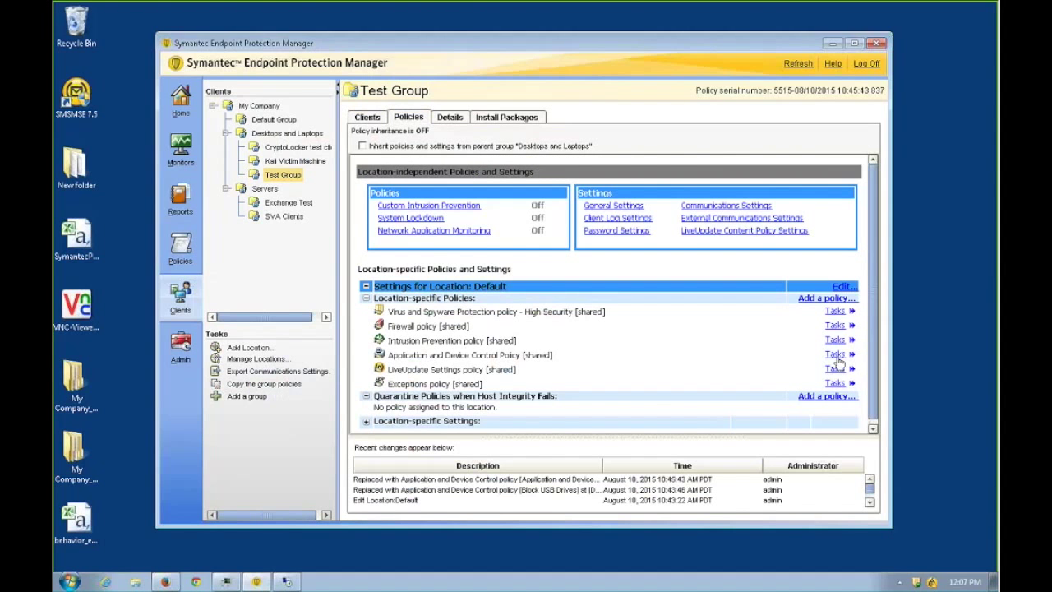
click(837, 359)
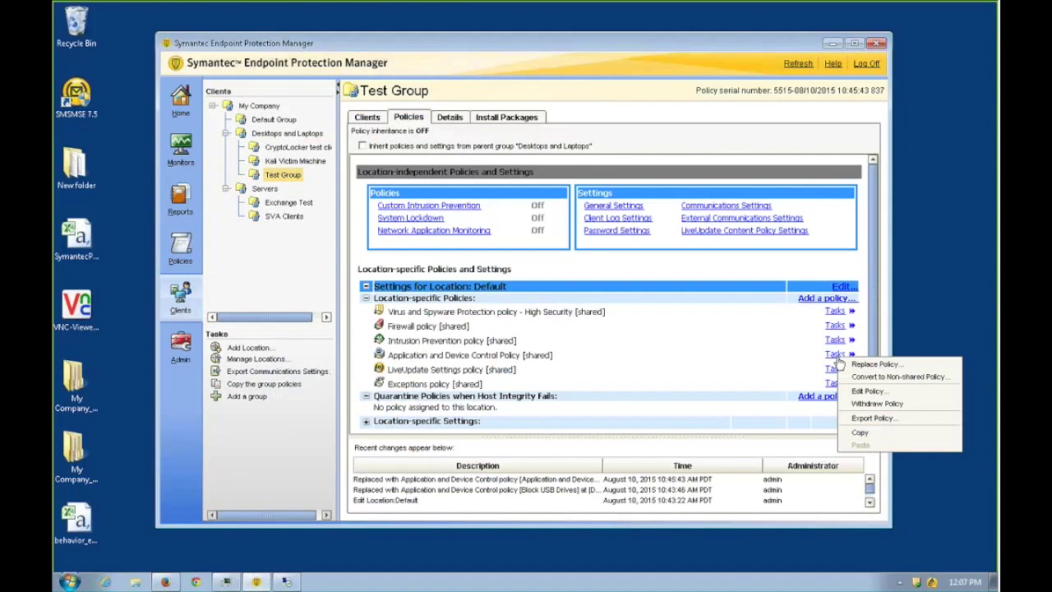
click(863, 363)
click(649, 320)
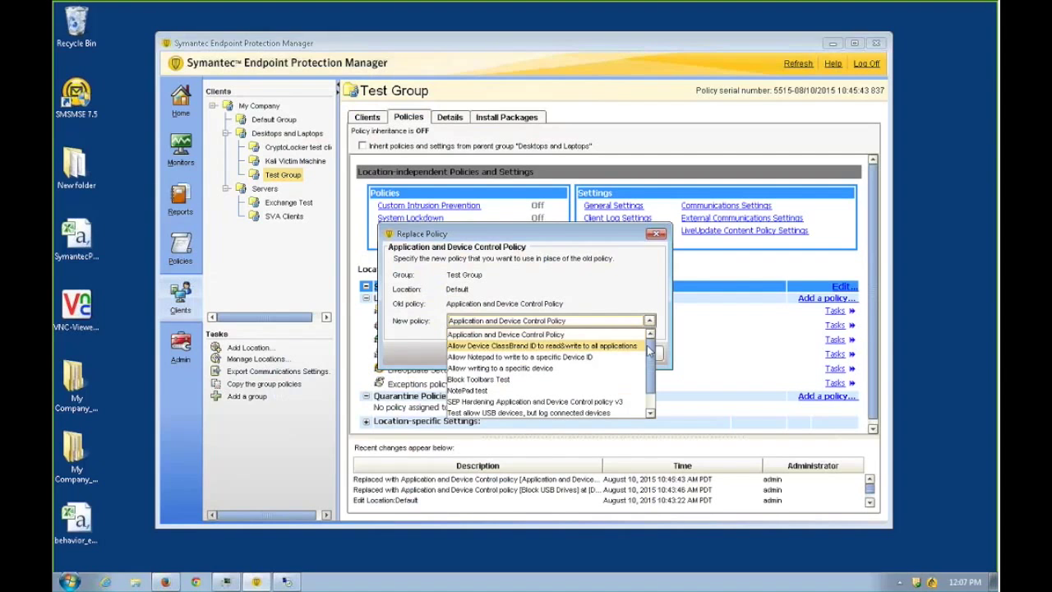
scroll(575, 386, down, 1)
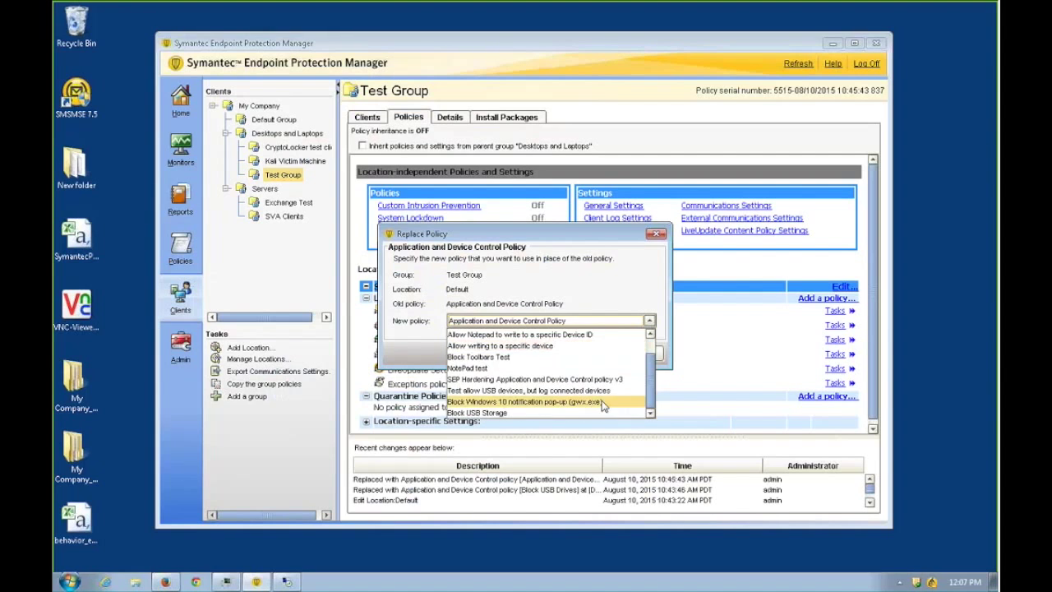
click(546, 412)
click(596, 353)
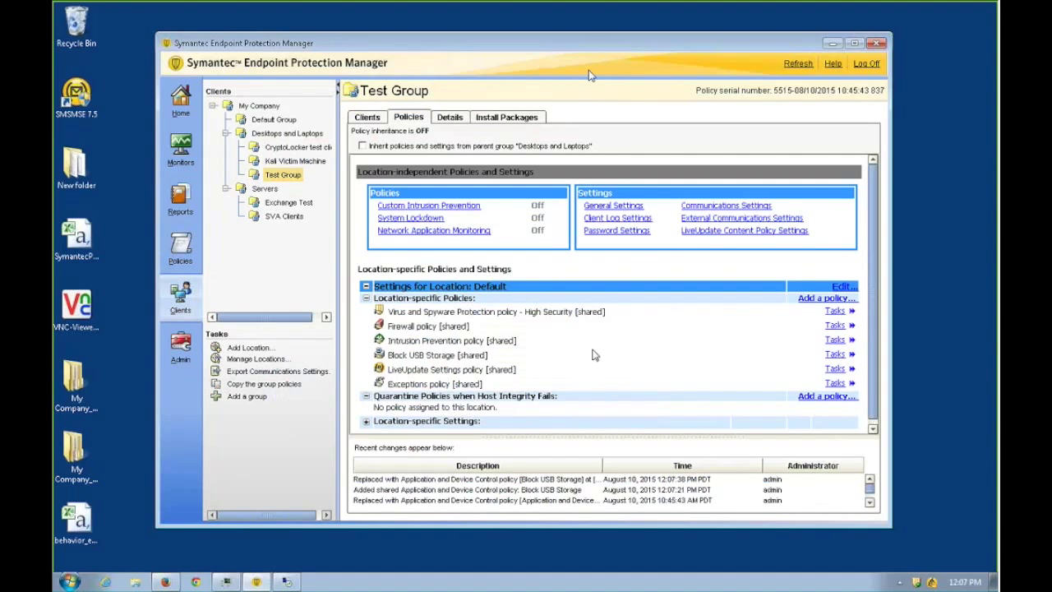
Step: Switch to the remote client computer, check which drives its Computer window lists, and minimize that window
click(287, 582)
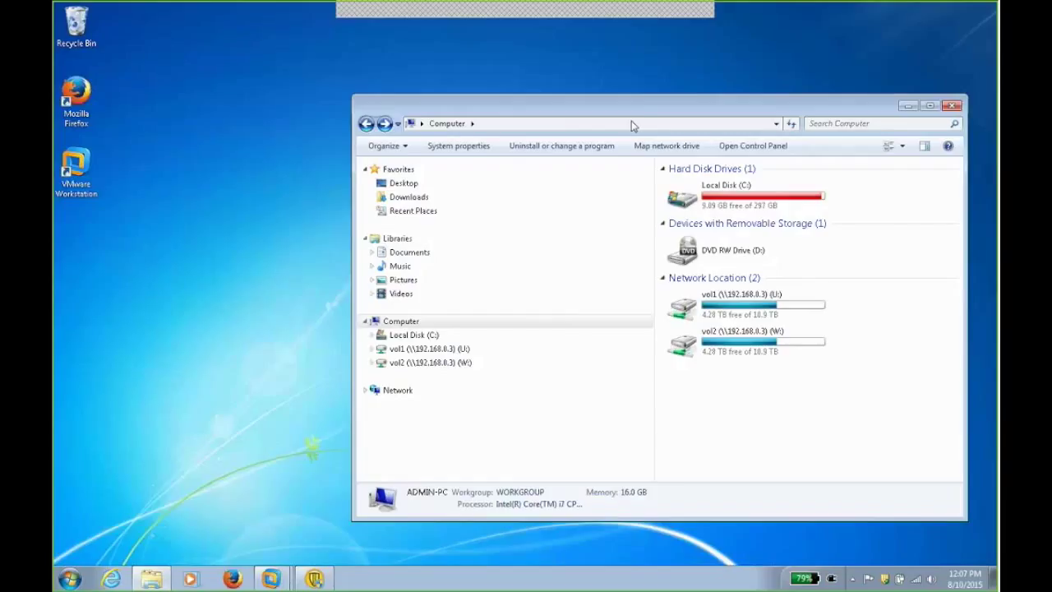
drag(631, 120, 527, 90)
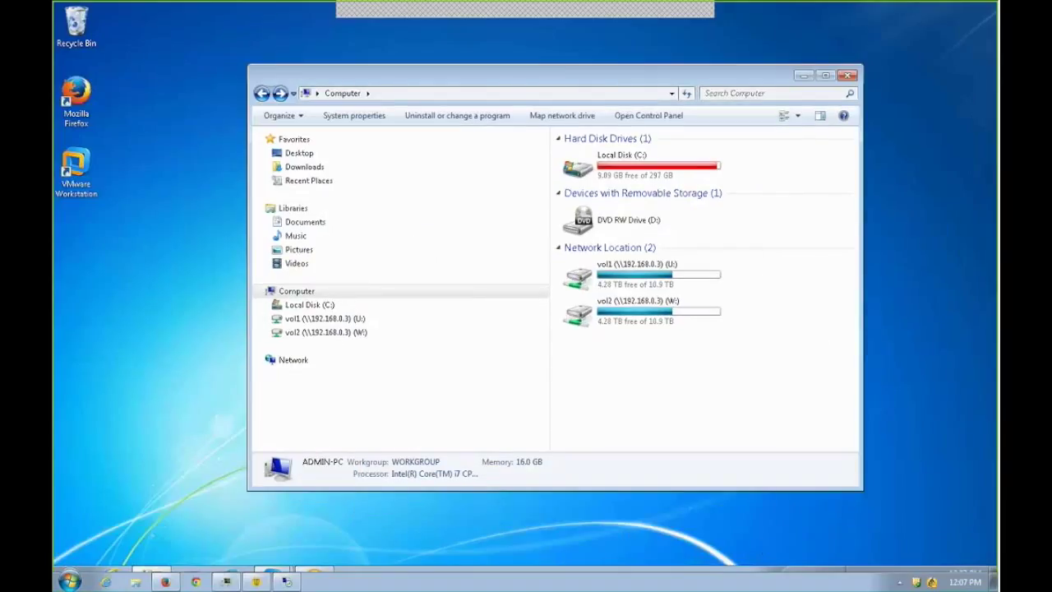
right_click(917, 582)
click(900, 559)
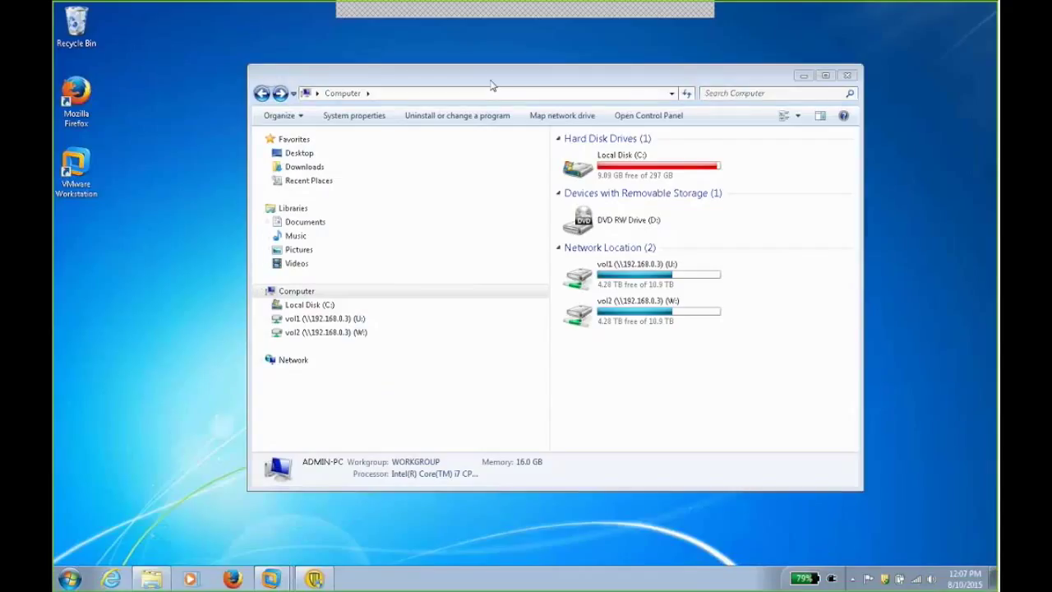
click(803, 76)
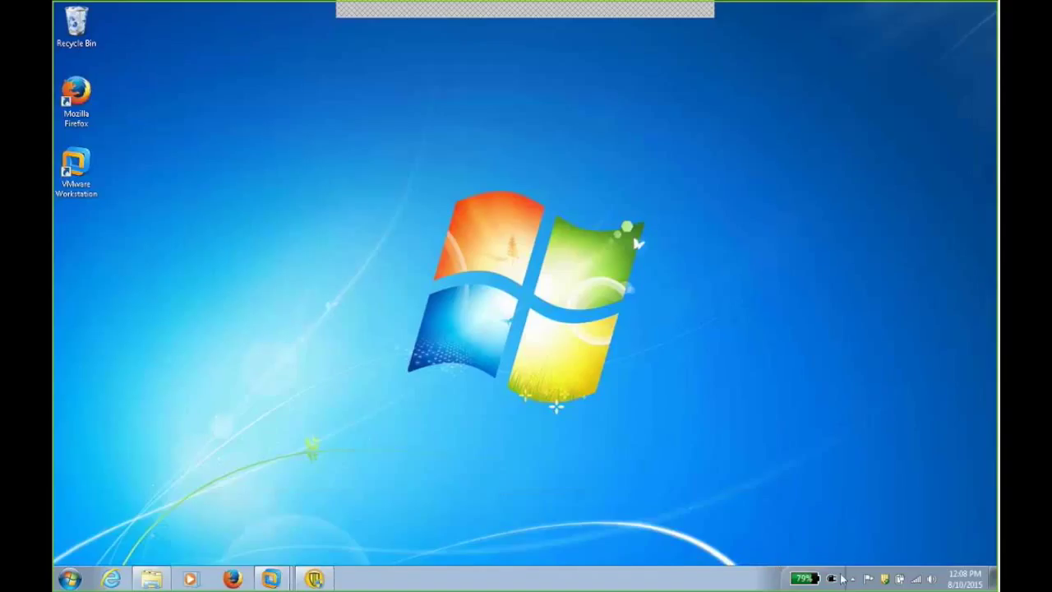
Step: Open the Symantec Endpoint Protection client and check the policy serial number in its troubleshooting management information
right_click(885, 578)
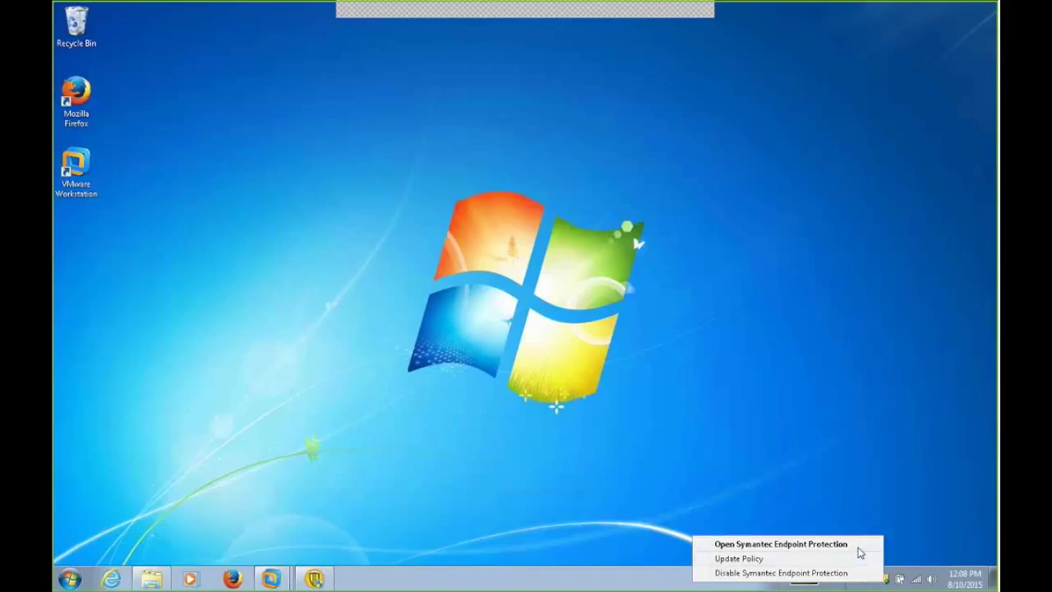
click(857, 545)
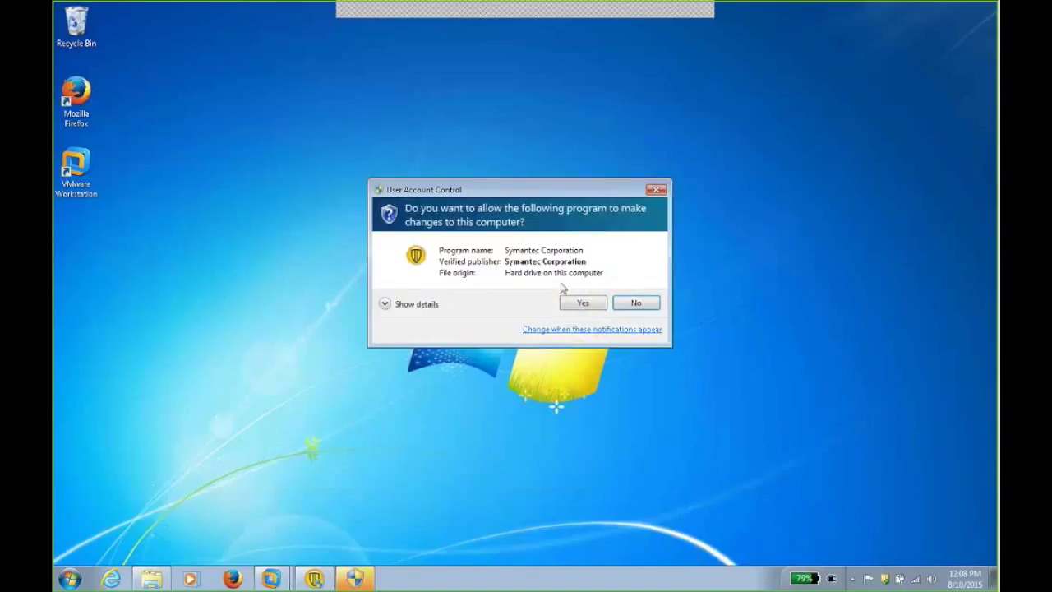
click(581, 303)
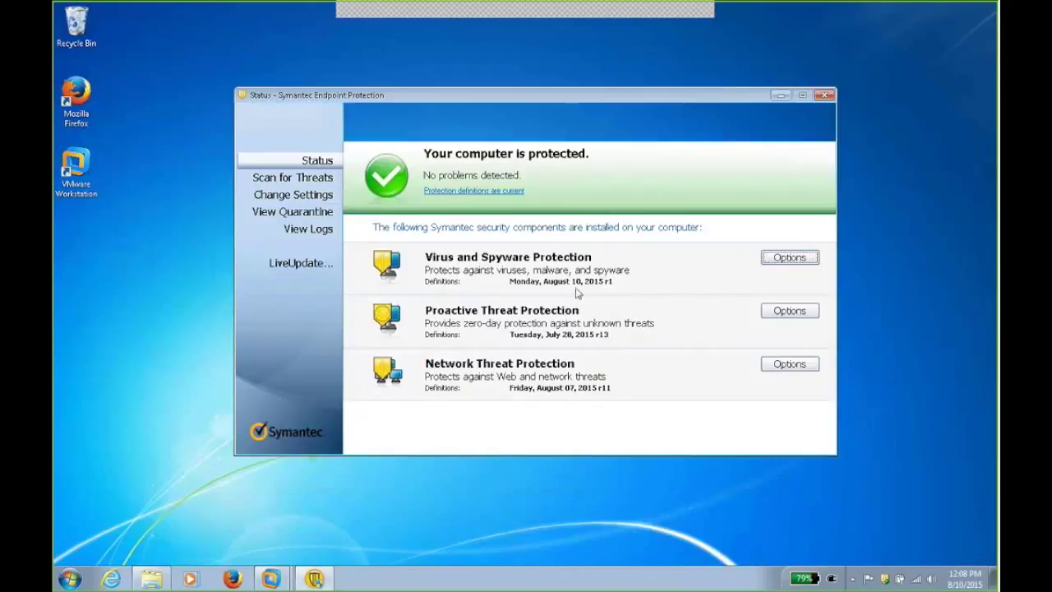
click(789, 123)
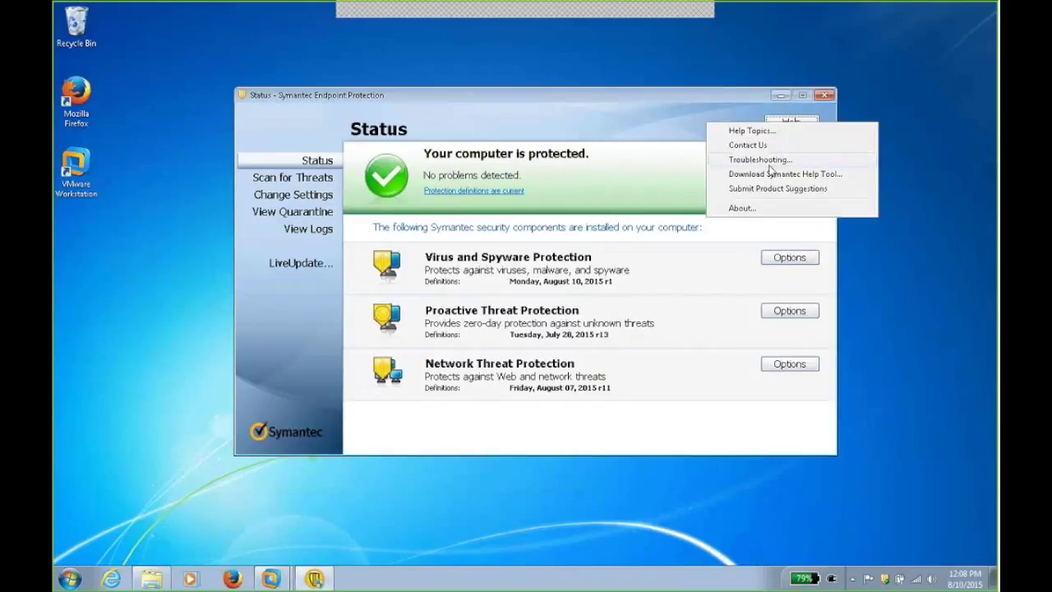
click(774, 170)
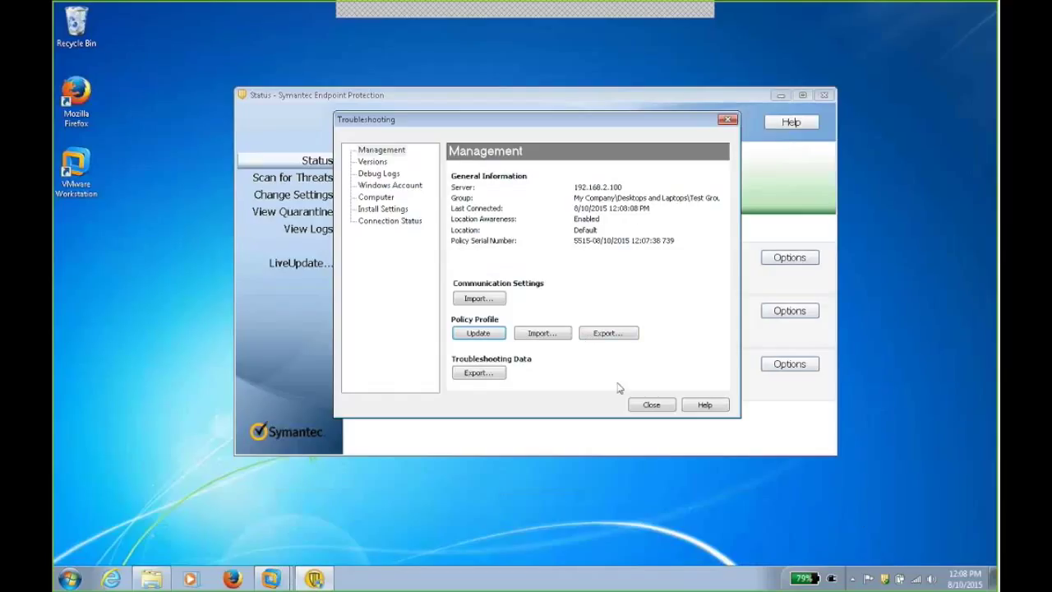
click(650, 405)
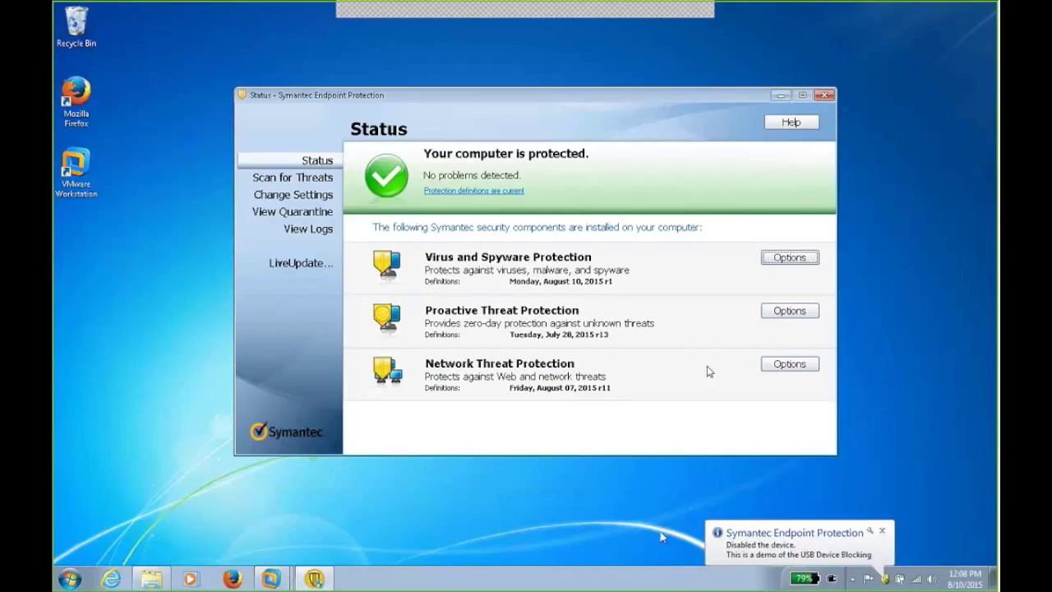
Step: Dismiss the blocked-device notification and reopen the Computer window to check the available drives and portable devices
click(882, 531)
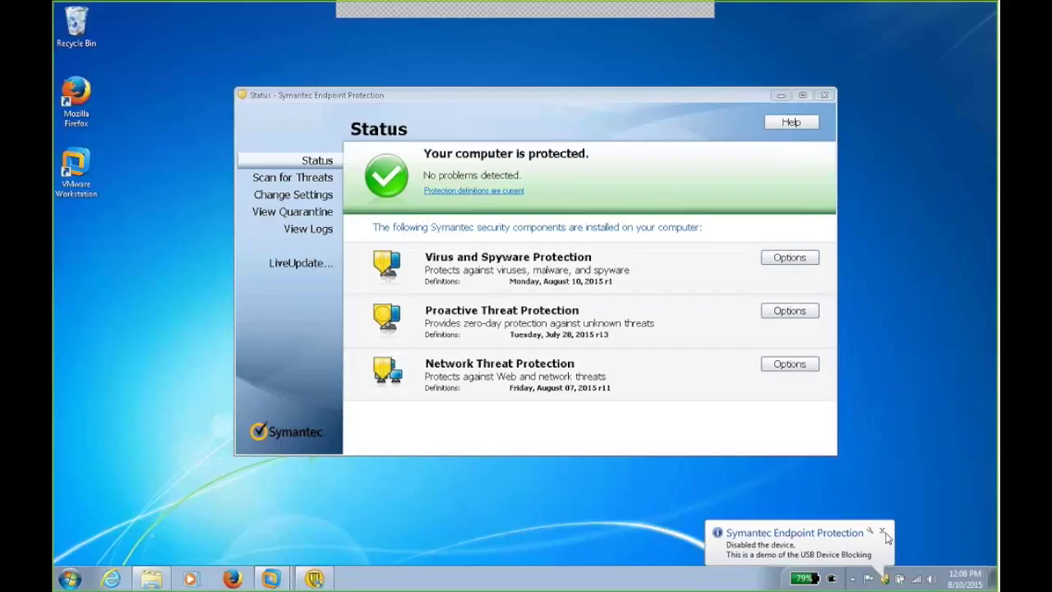
click(156, 579)
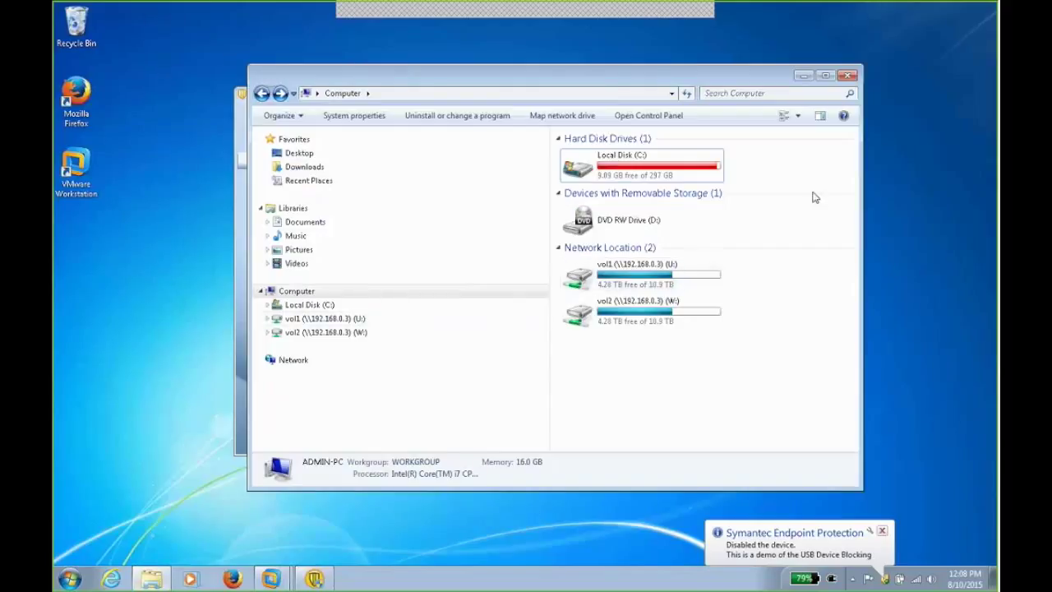